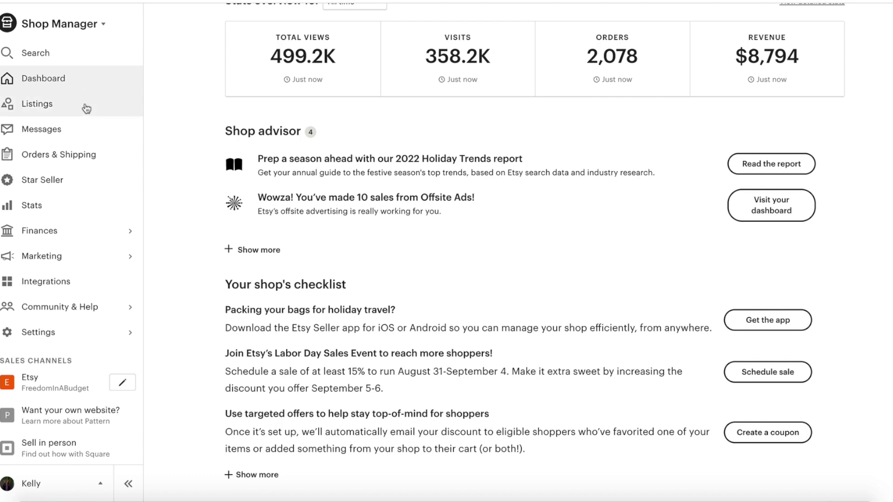
- View the shop's Listings page in Etsy Shop Manager, then go back to the Dashboard
left_click(87, 108)
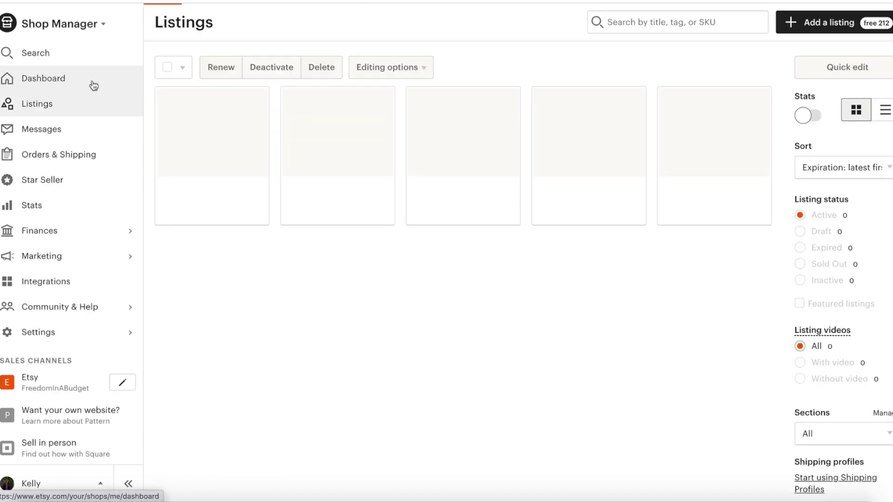
left_click(94, 86)
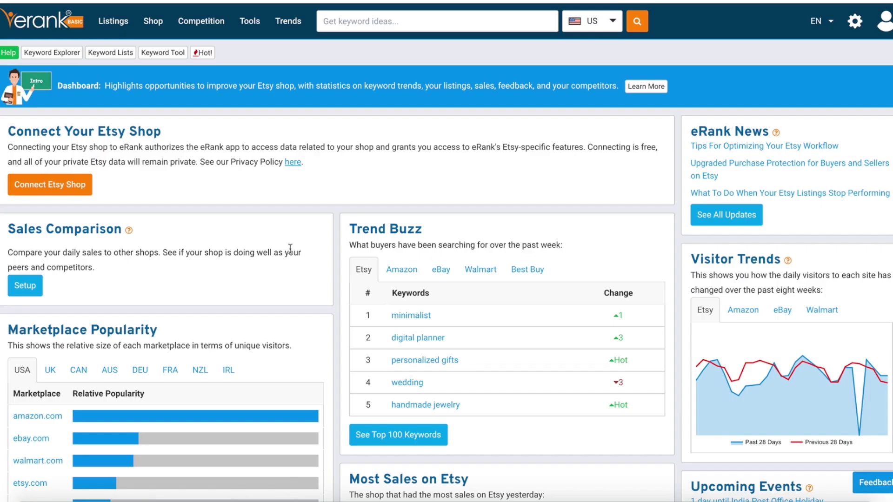
- Connect the Etsy shop from eRank and allow access on Etsy's authorization page
left_click(42, 192)
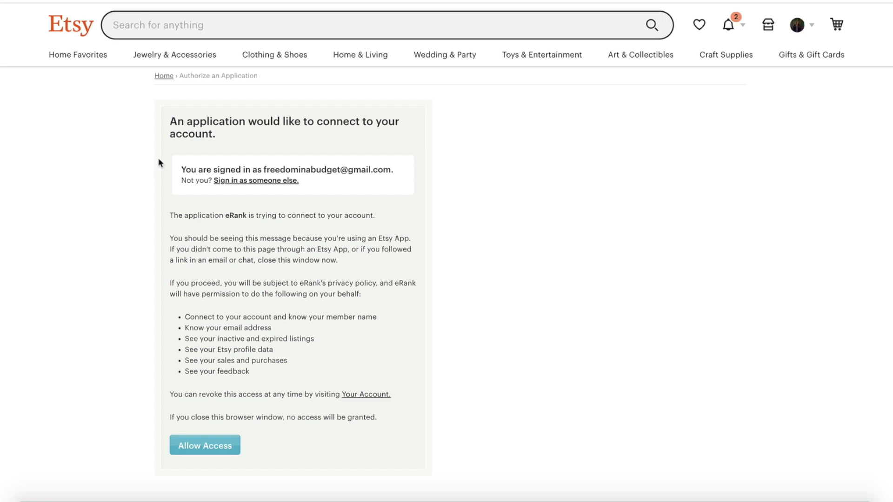
scroll(192, 146, "down", 1)
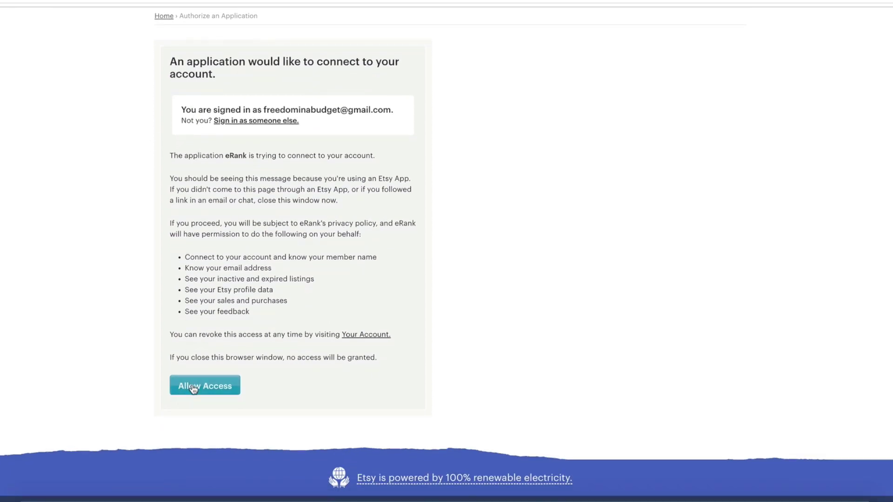
left_click(193, 389)
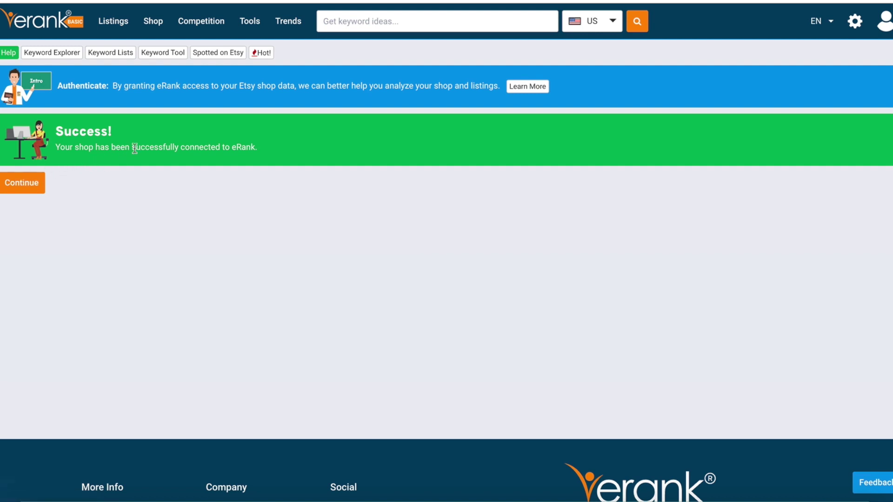
- Continue to the eRank dashboard and refresh listing data, showing 2,438 sales and 57 active listings
left_click(19, 188)
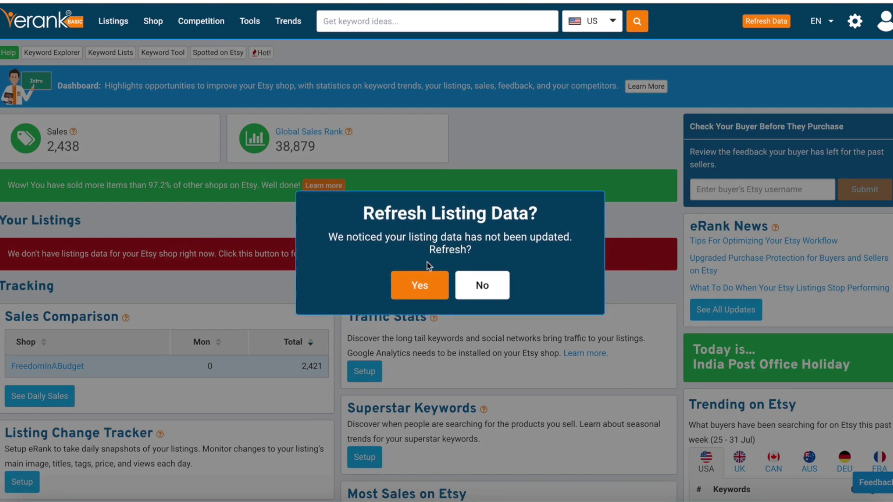
left_click(419, 286)
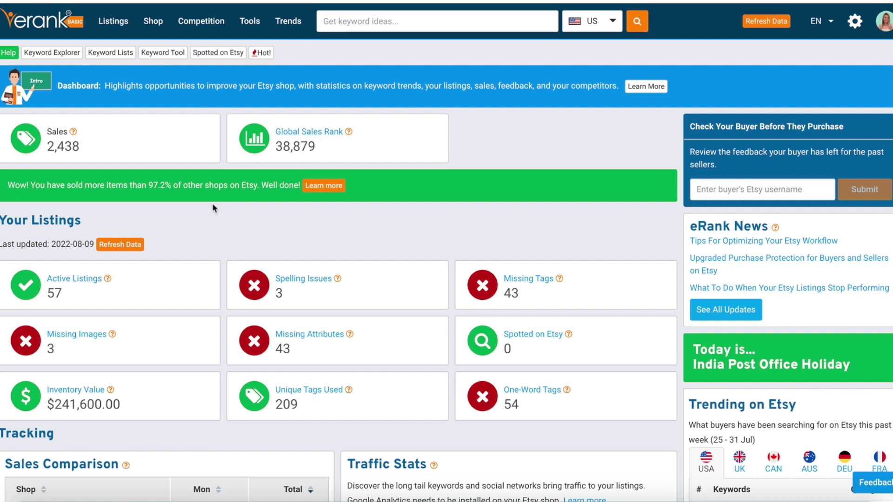
scroll(212, 203, "down", 4)
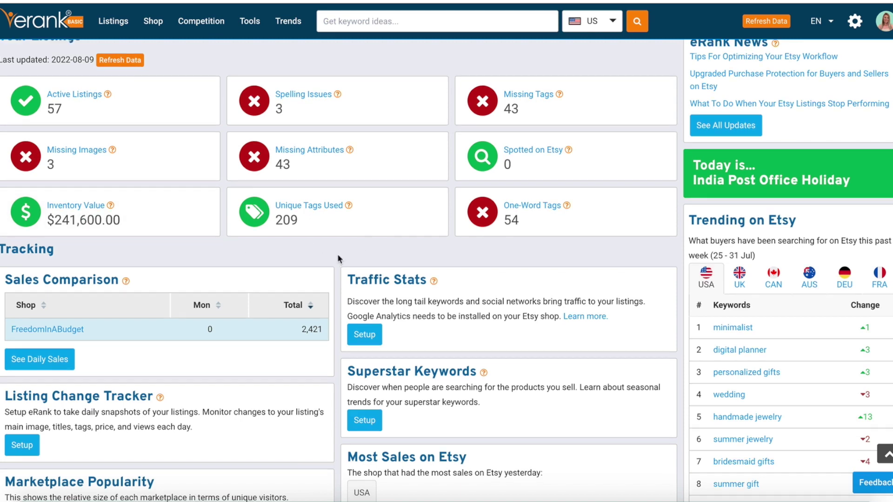
scroll(339, 262, "down", 2)
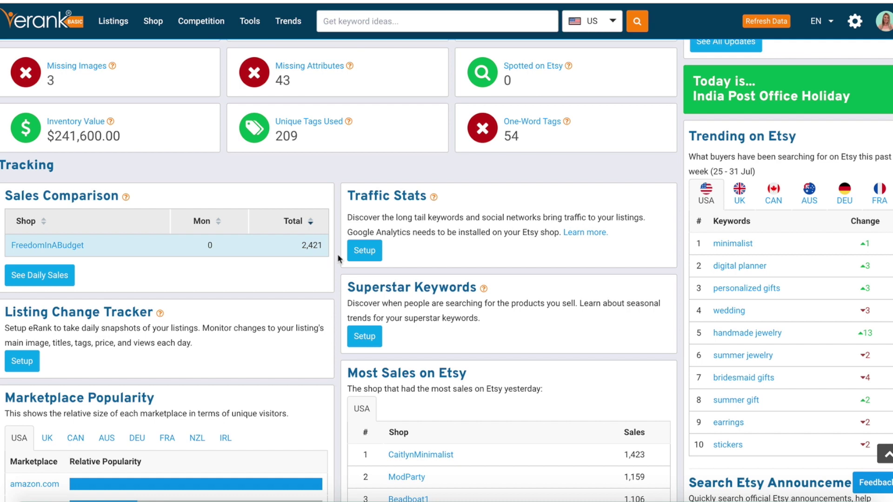
scroll(338, 259, "down", 1)
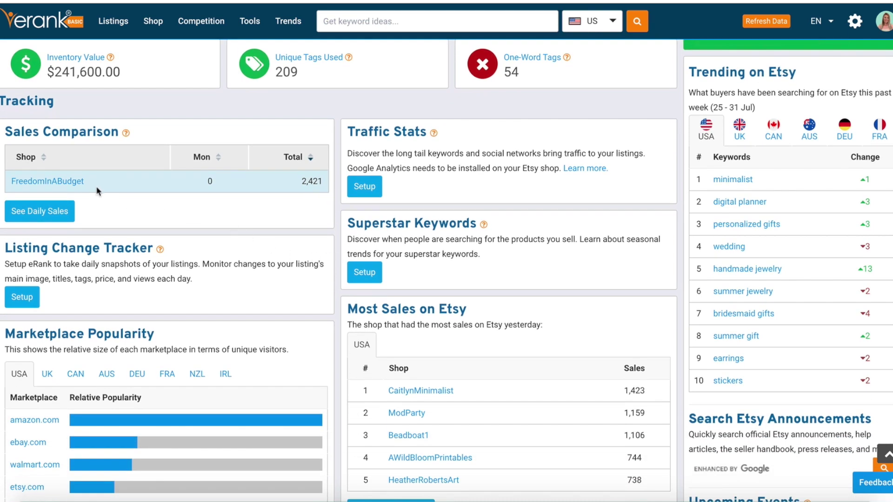
scroll(227, 213, "down", 2)
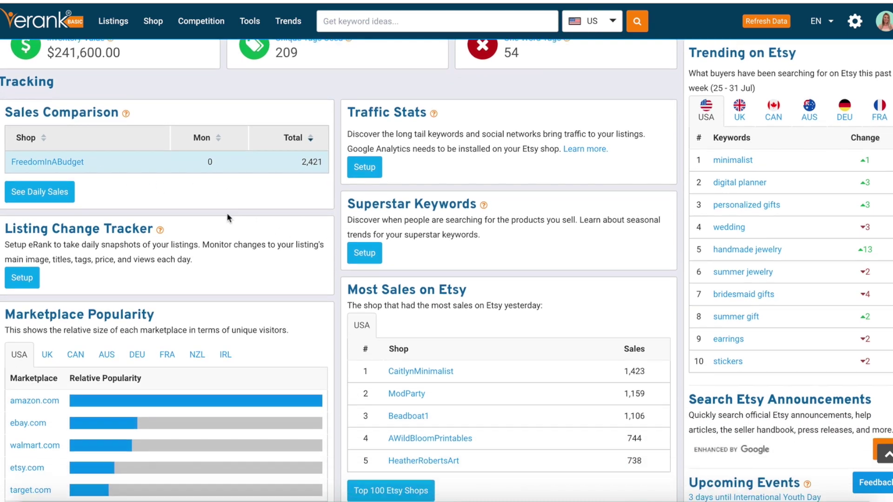
scroll(227, 213, "up", 3)
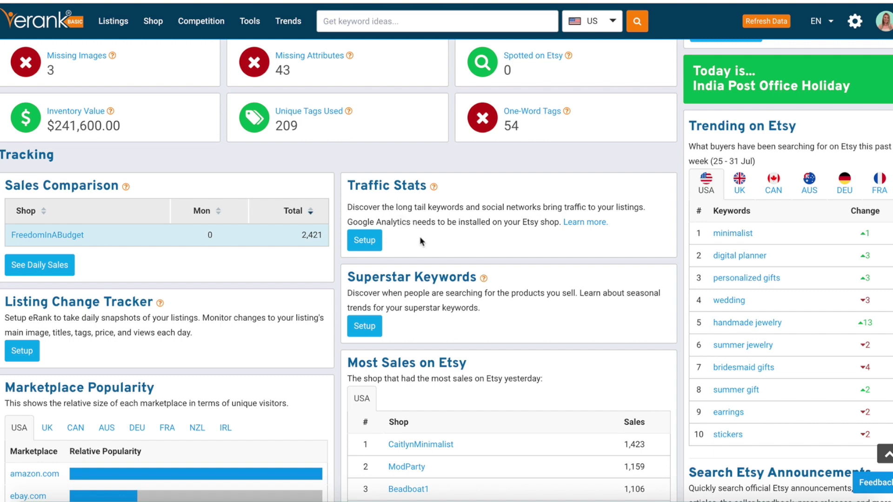
- Sign in with Google and link Analytics using the Freedom in a Budget tracking ID
left_click(360, 243)
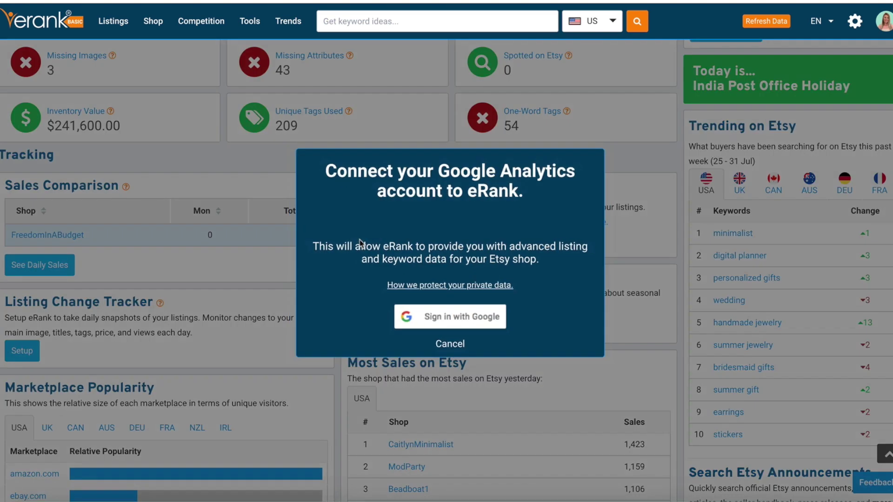
left_click(427, 320)
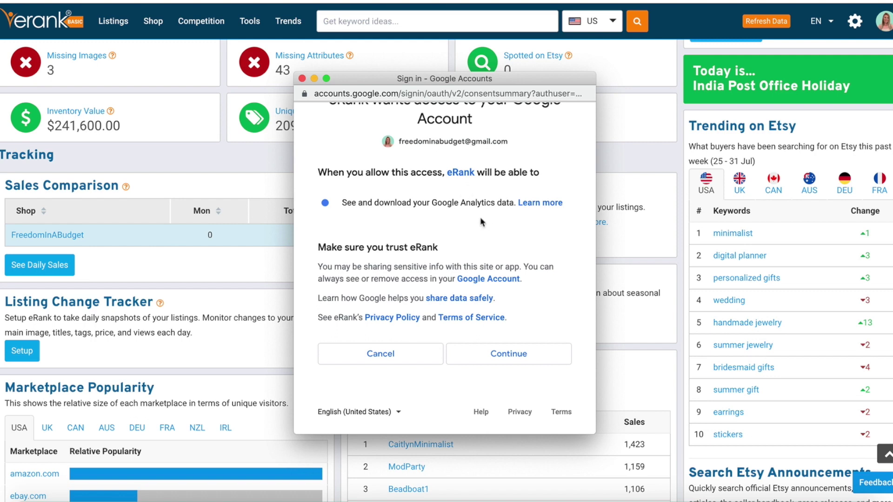
left_click(496, 362)
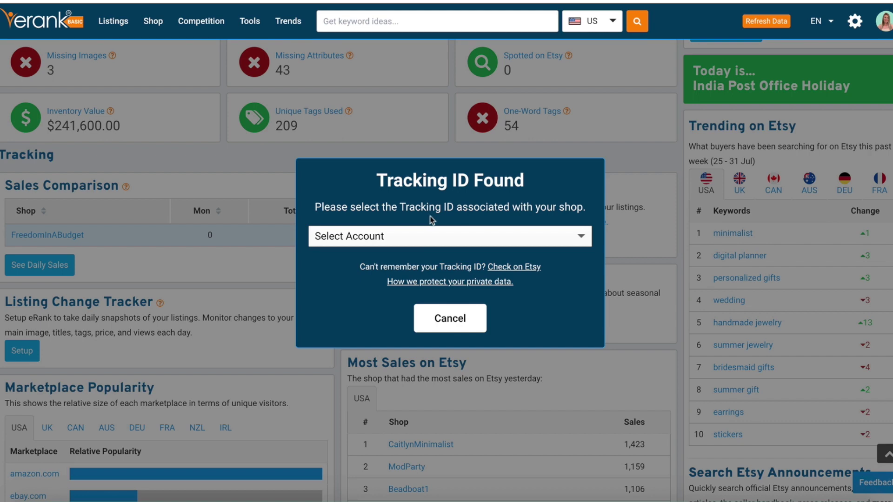
left_click(470, 239)
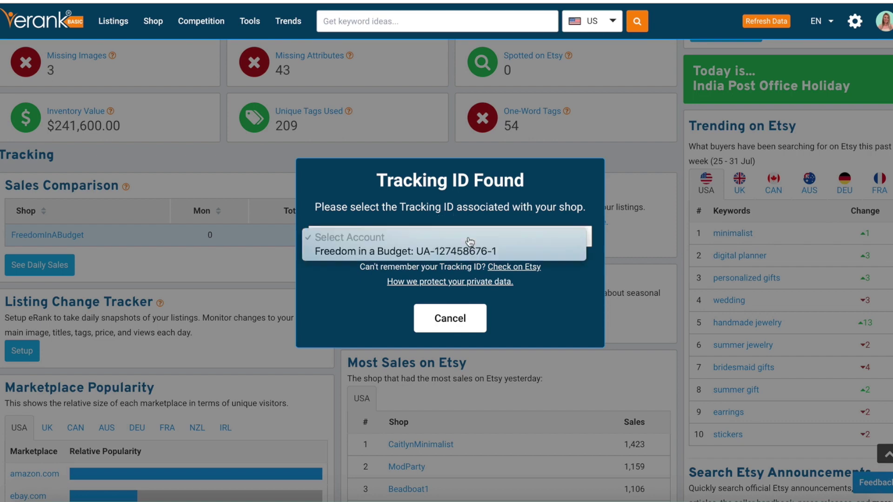
left_click(399, 253)
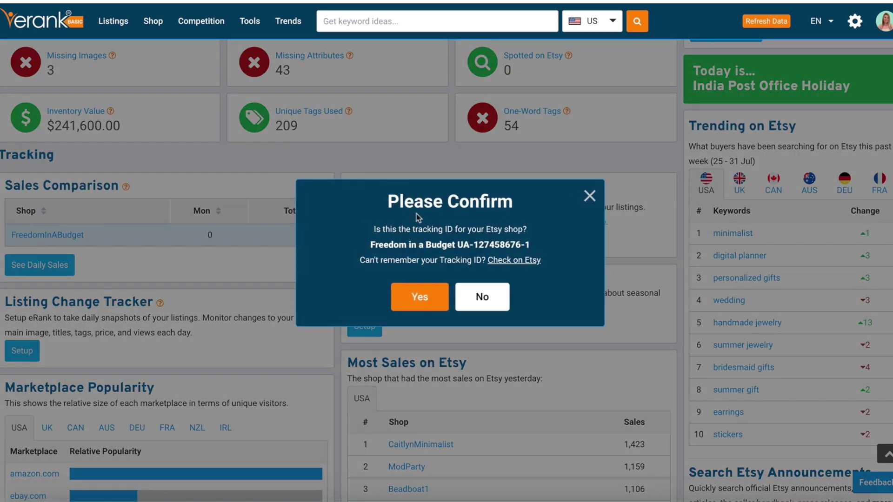
left_click(422, 299)
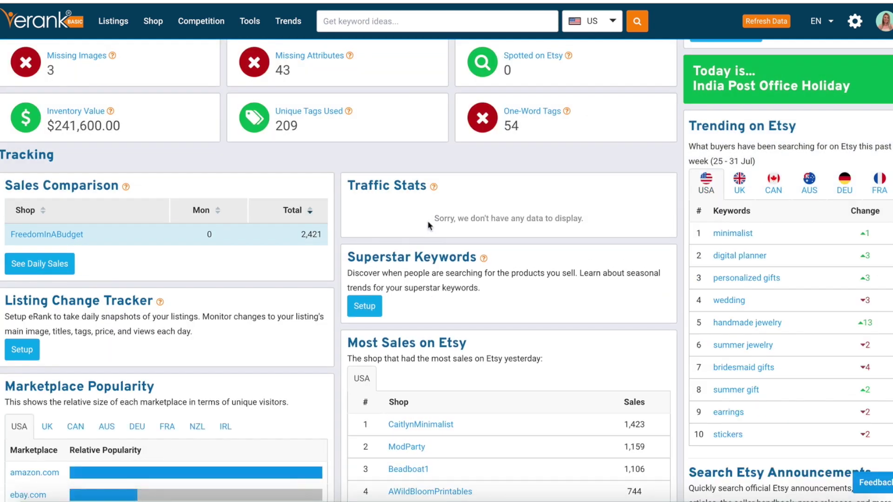
- Open the Superstar Keywords setup page from the dashboard
scroll(428, 222, "down", 2)
scroll(428, 220, "down", 2)
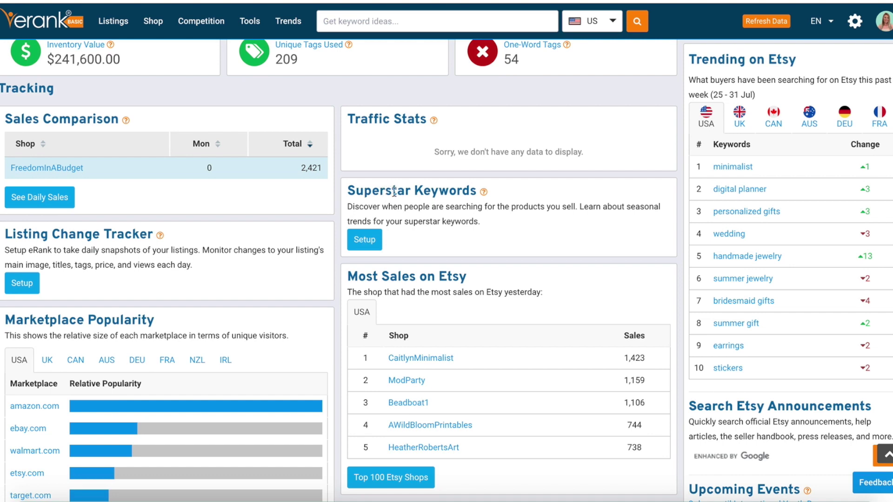
left_click(363, 243)
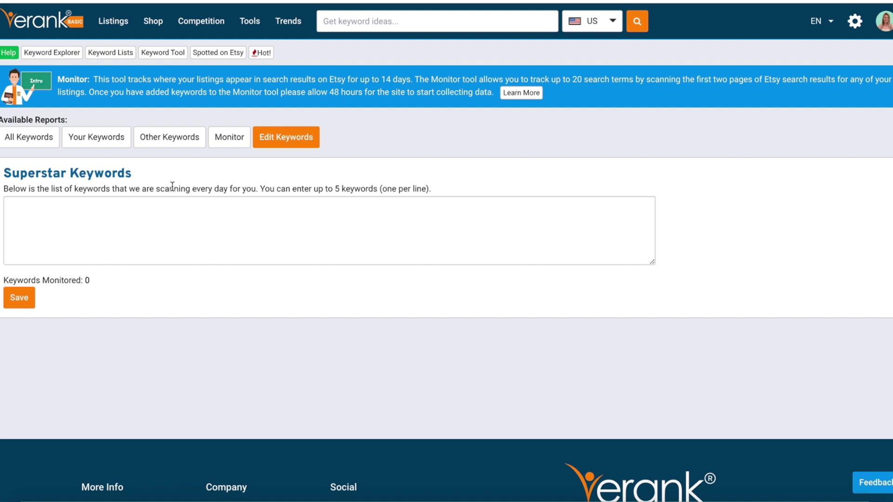
- Enter Budget spreadsheets, debt free trackers, debt free printables, budget printables and savings trackers, then save
left_click(139, 220)
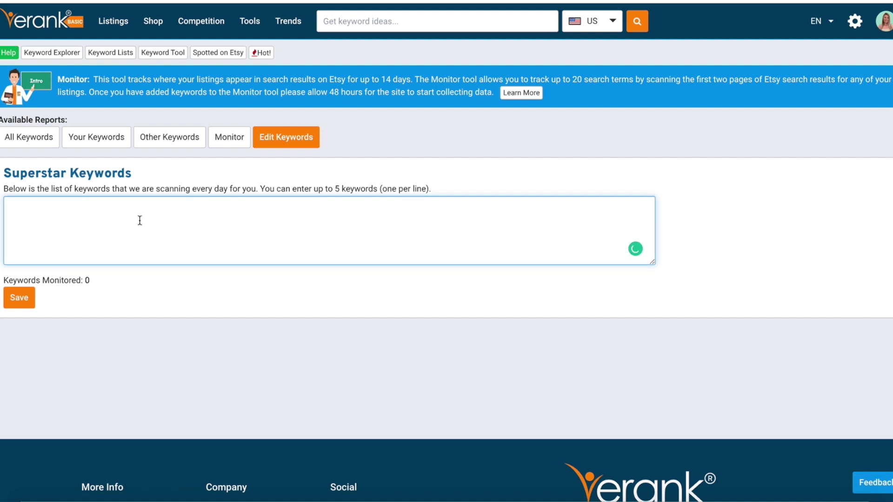
type("Budget spre")
key("BackSpace")
key("BackSpace")
type("sheets ")
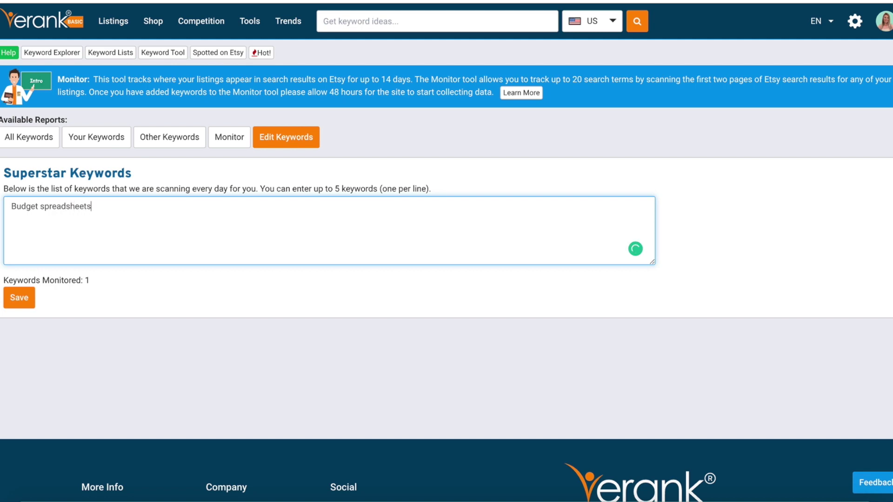
type("budget")
key("BackSpace")
key("BackSpace")
key("BackSpace")
type("debt free tra")
type("ns")
key("BackSpace")
type("ckkersdebt free printables")
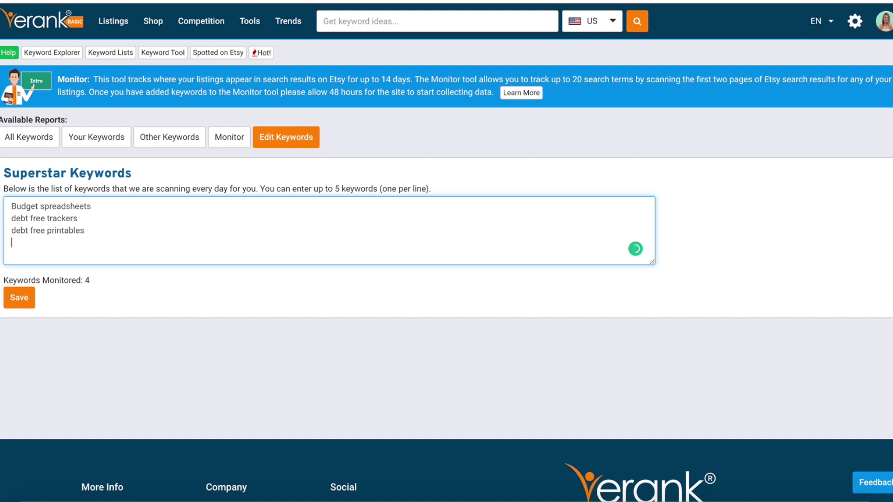
type("budget")
type(" printables")
type("savings")
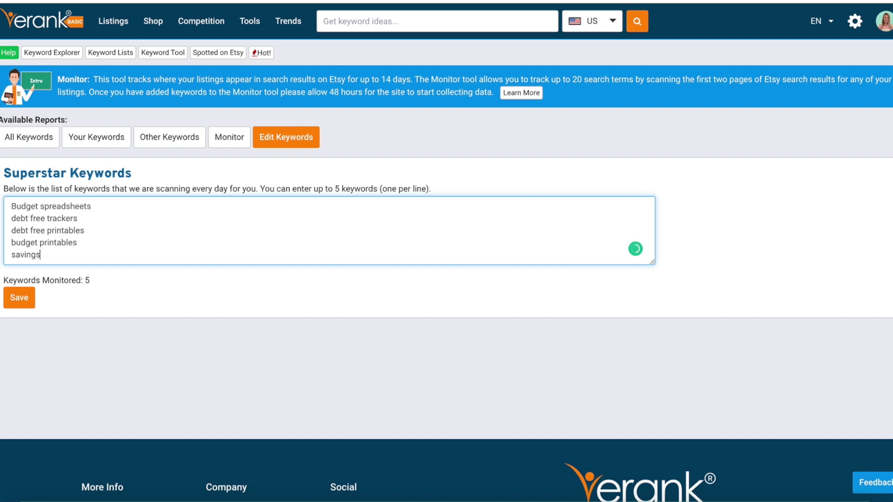
type(" tracker")
left_click(19, 298)
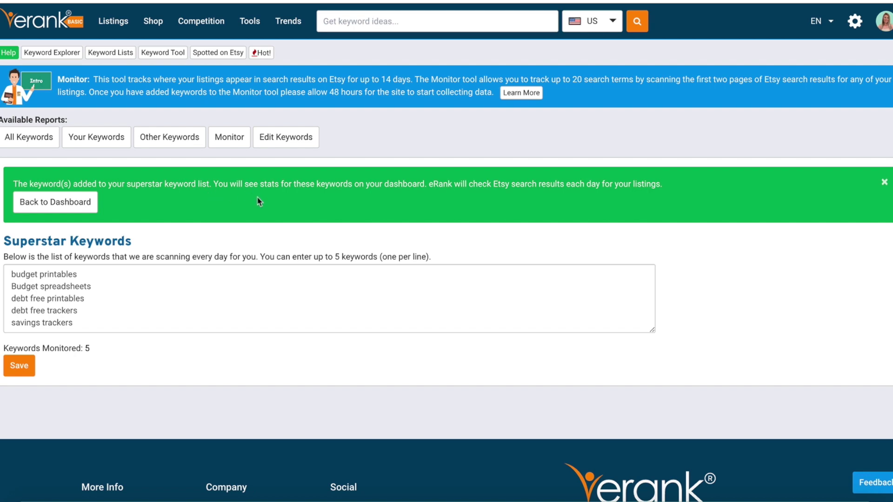
- Go back to the dashboard and view Superstar Keywords: budget printables 83, savings trackers 164 searches
scroll(259, 202, "down", 1)
left_click(61, 192)
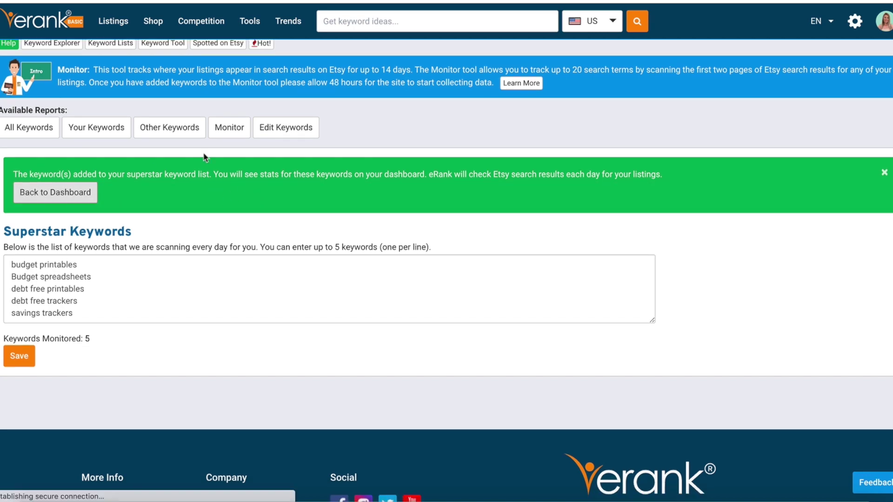
scroll(216, 224, "down", 6)
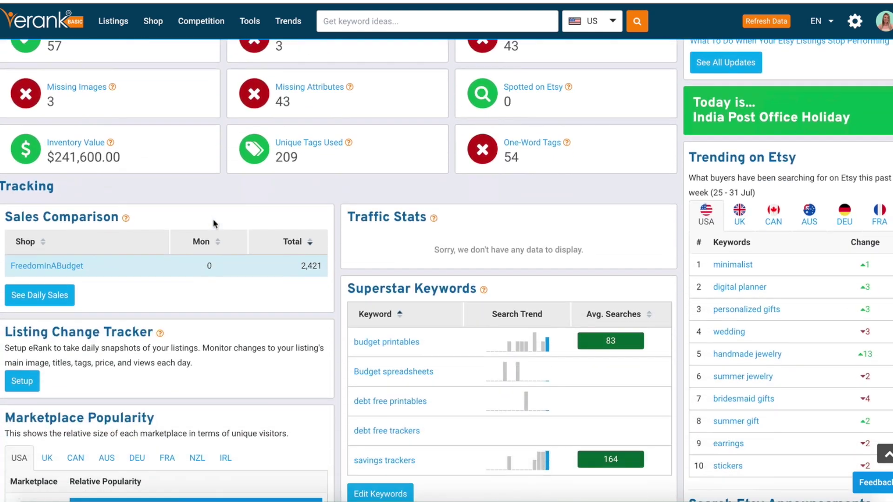
scroll(213, 225, "down", 1)
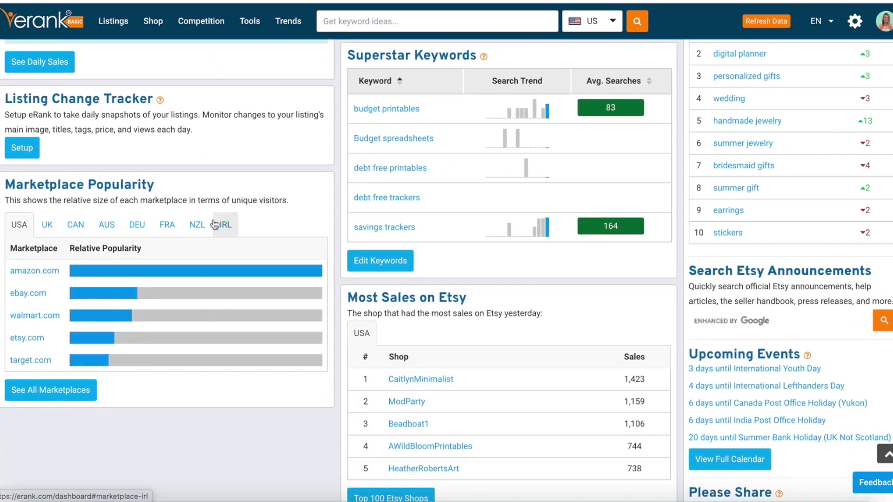
scroll(216, 221, "up", 7)
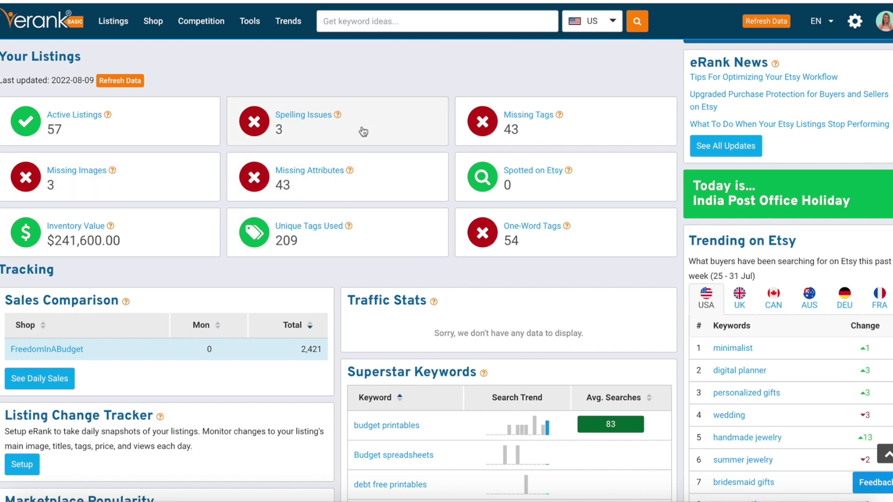
scroll(145, 190, "up", 3)
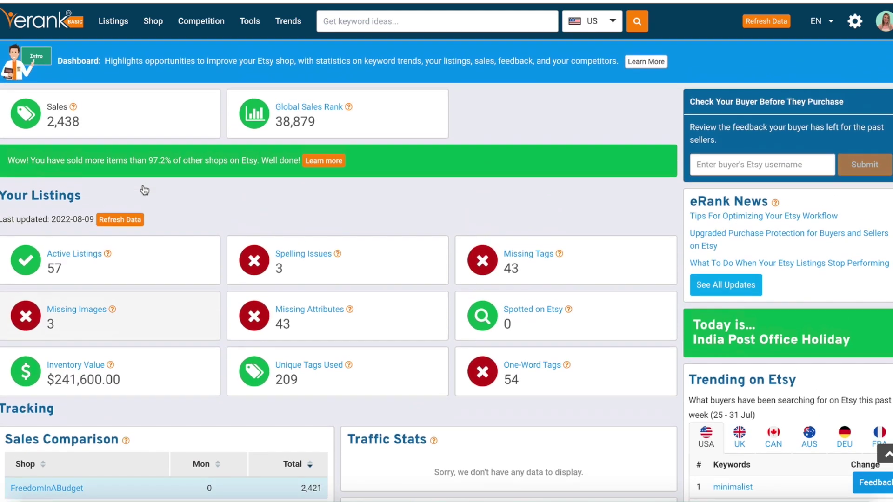